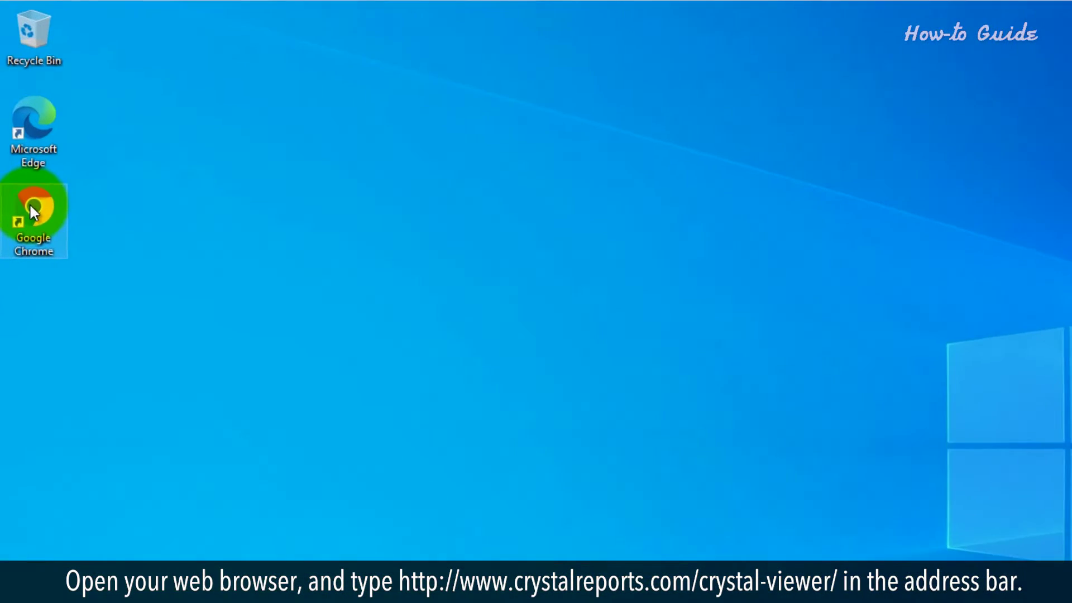
{"action": "type", "text": "www.crystalre"}
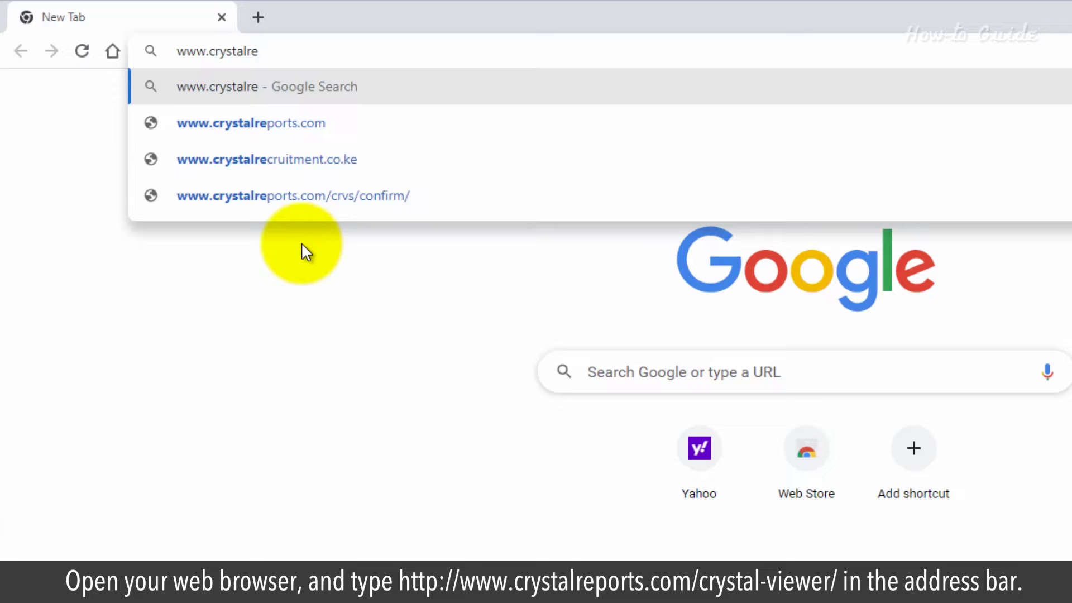
{"action": "type", "text": "port"}
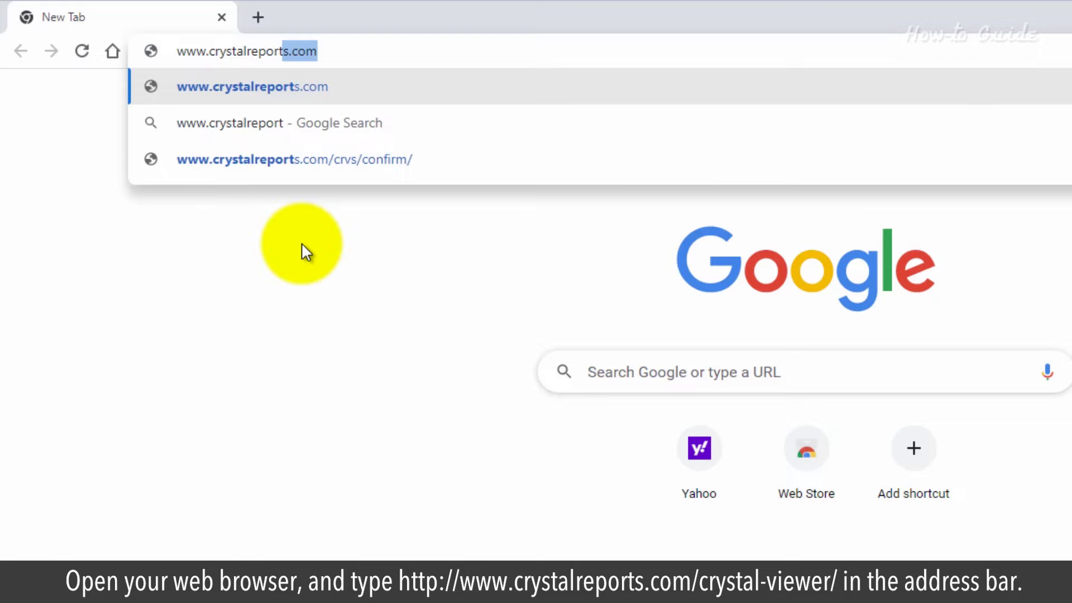
{"action": "type", "text": "s.com/"}
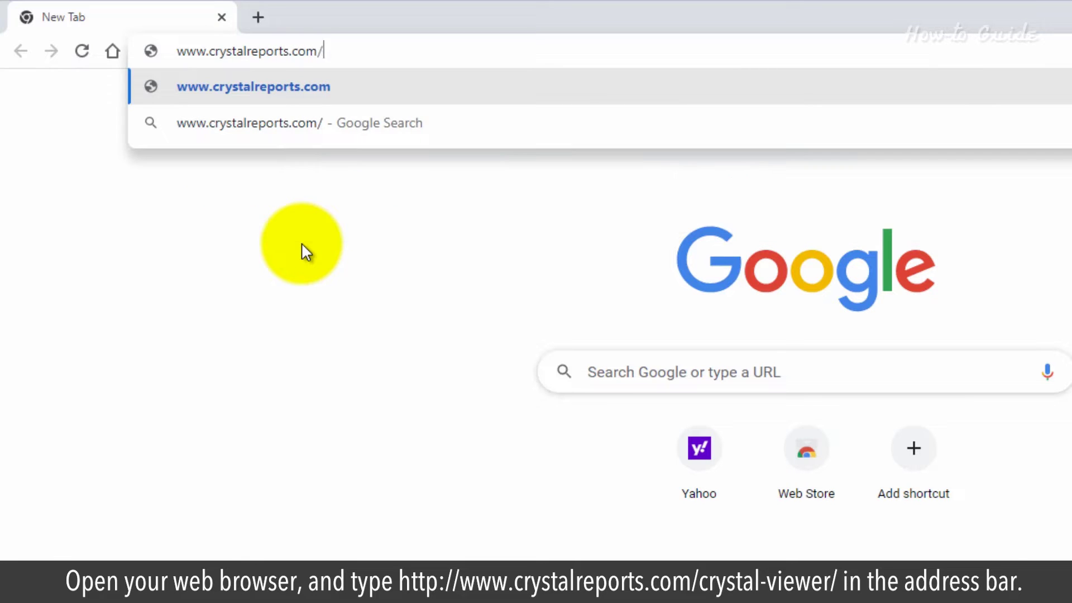
{"action": "type", "text": "crystal"}
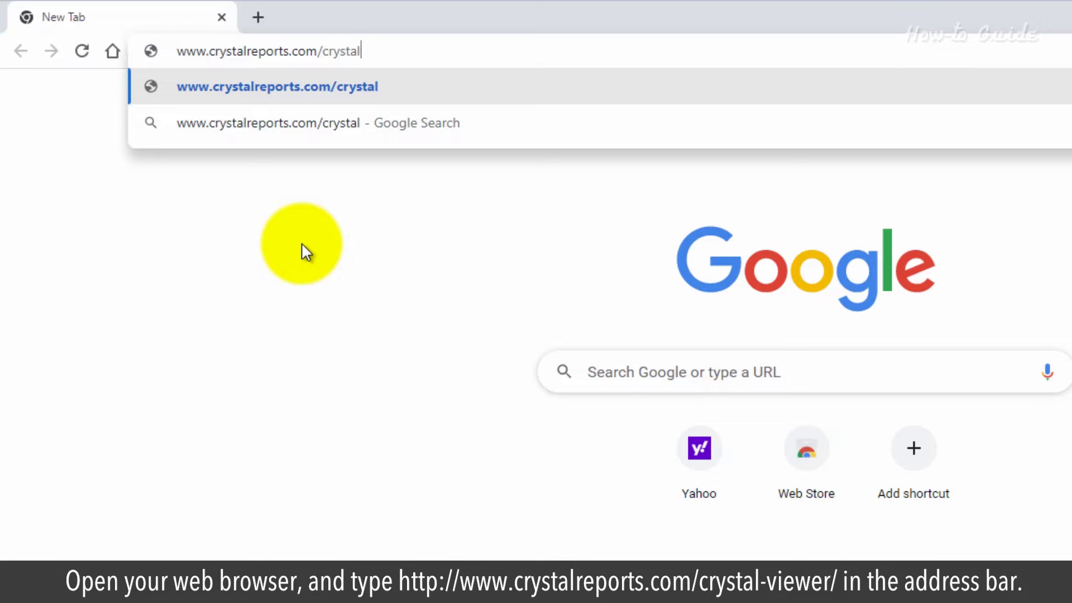
{"action": "type", "text": "-viewer"}
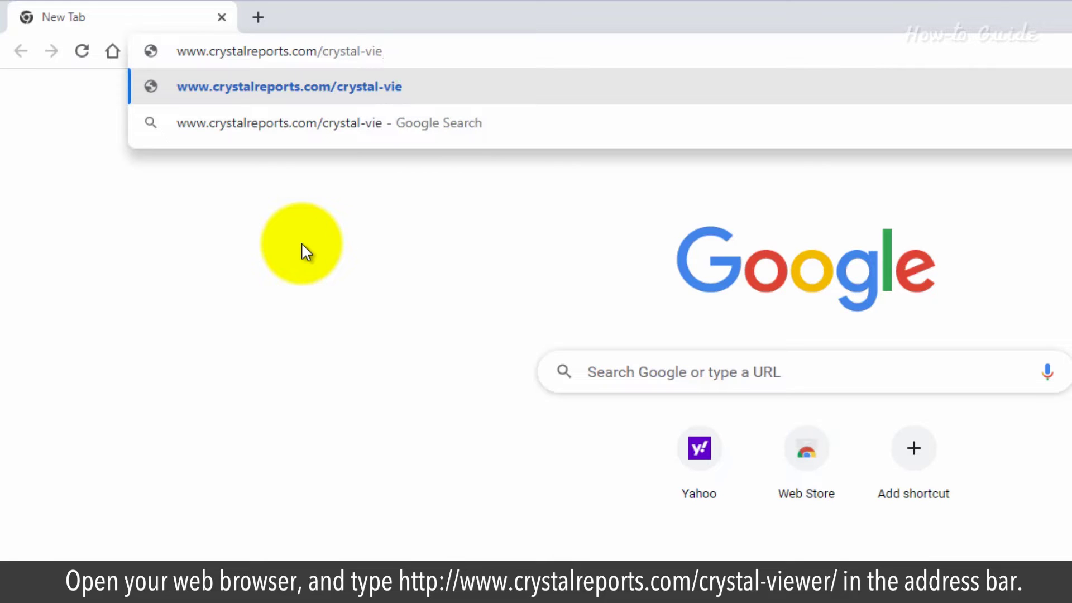
{"action": "type", "text": "/"}
{"action": "key", "text": "Return"}
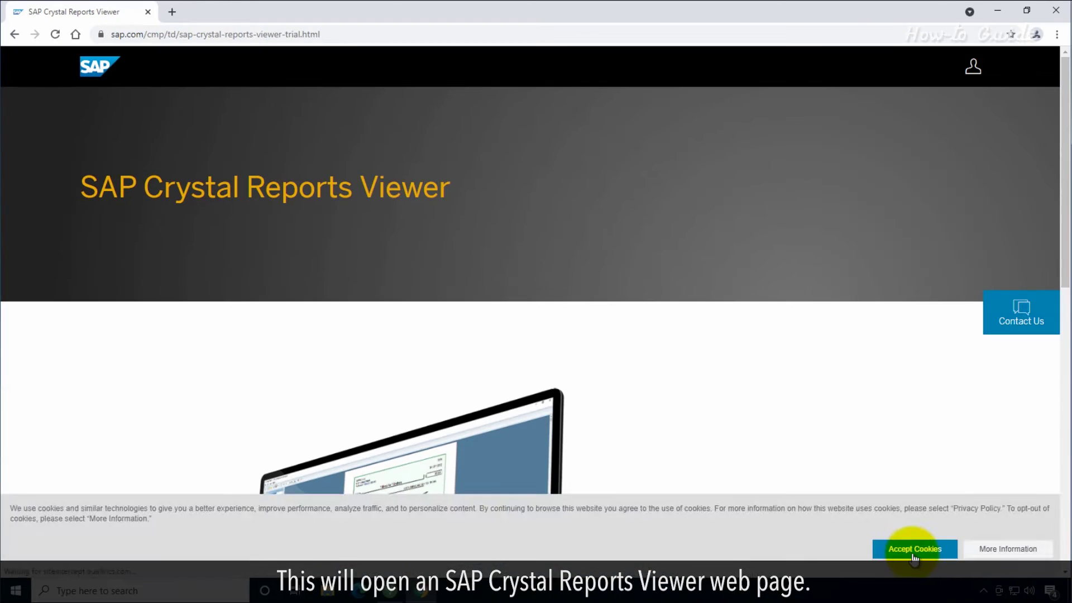
- Accept the site's cookies and choose 'Download software now' for Crystal Reports Viewer
{"action": "left_click", "coordinate": [904, 546]}
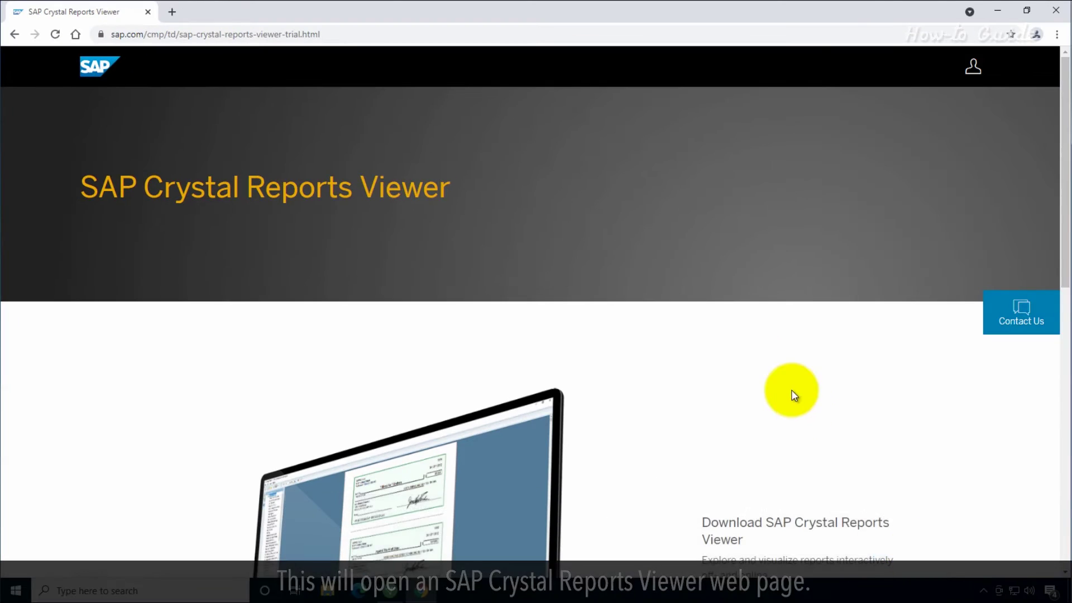
{"action": "scroll", "coordinate": [738, 364], "scroll_direction": "down", "scroll_amount": 2}
{"action": "scroll", "coordinate": [671, 345], "scroll_direction": "down", "scroll_amount": 3}
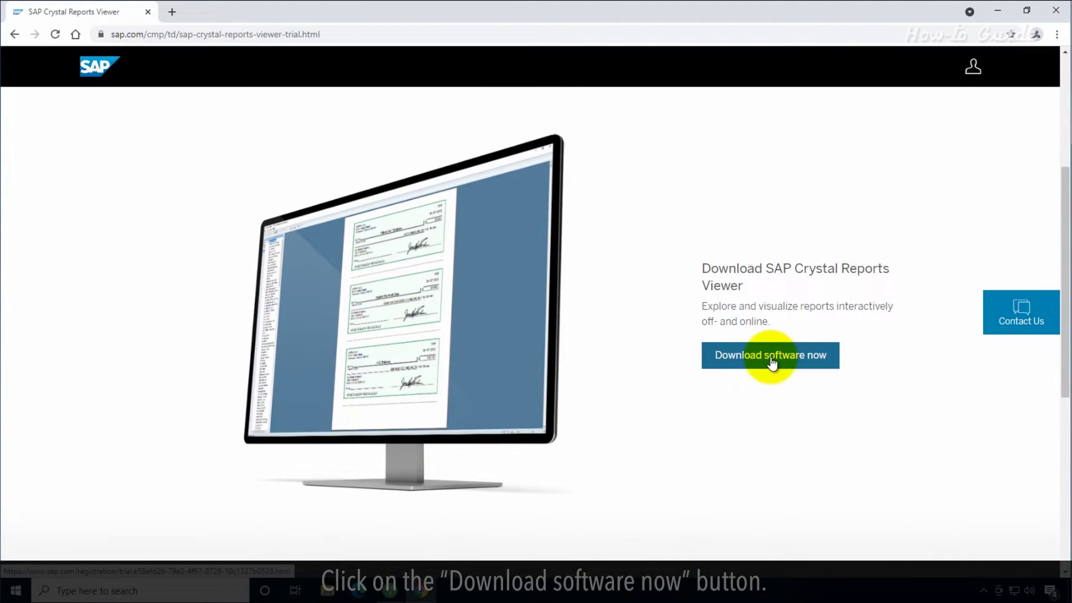
{"action": "left_click", "coordinate": [772, 358]}
- Enter the business e-mail address, first name and last name in the registration form
{"action": "scroll", "coordinate": [770, 357], "scroll_direction": "down", "scroll_amount": 3}
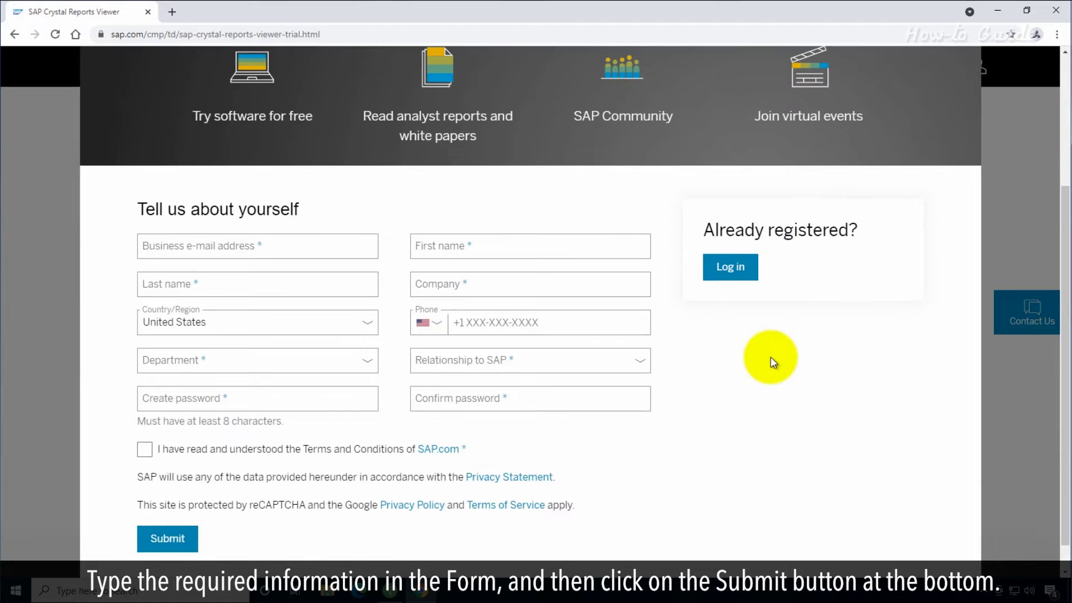
{"action": "left_click", "coordinate": [244, 244]}
{"action": "left_click", "coordinate": [442, 246]}
{"action": "left_click", "coordinate": [257, 284]}
{"action": "left_click", "coordinate": [275, 363]}
- Choose Administration as department and Consultant as relationship, accept the terms, and submit
{"action": "left_click", "coordinate": [215, 158]}
{"action": "left_click", "coordinate": [266, 399]}
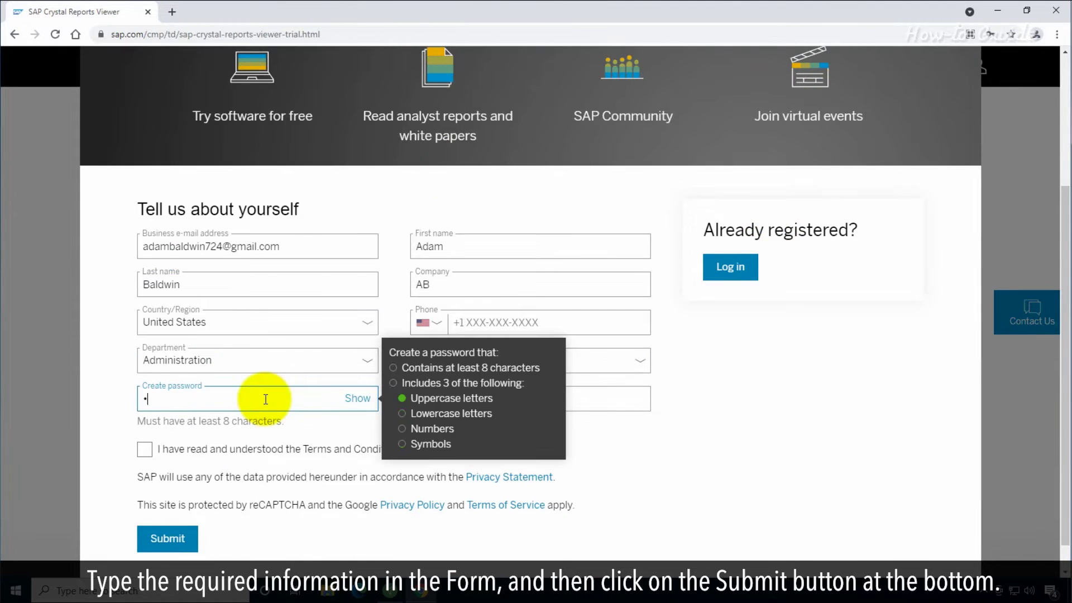
{"action": "left_click", "coordinate": [530, 360]}
{"action": "left_click", "coordinate": [502, 399]}
{"action": "left_click", "coordinate": [145, 449]}
{"action": "scroll", "coordinate": [618, 433], "scroll_direction": "down", "scroll_amount": 1}
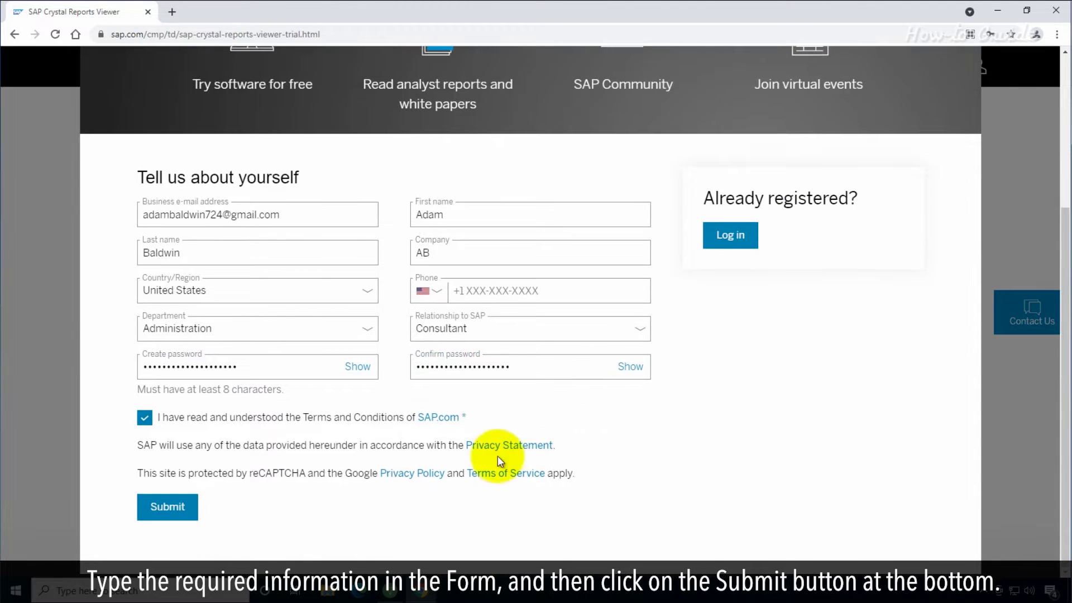
{"action": "left_click", "coordinate": [165, 507]}
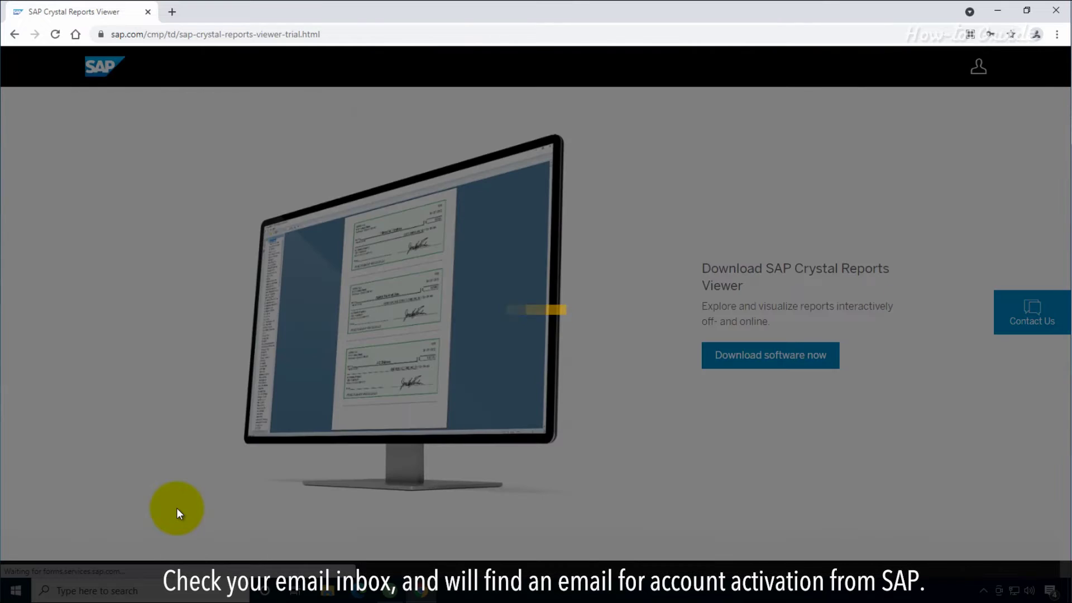
{"action": "left_click_drag", "start_coordinate": [335, 270], "coordinate": [695, 316]}
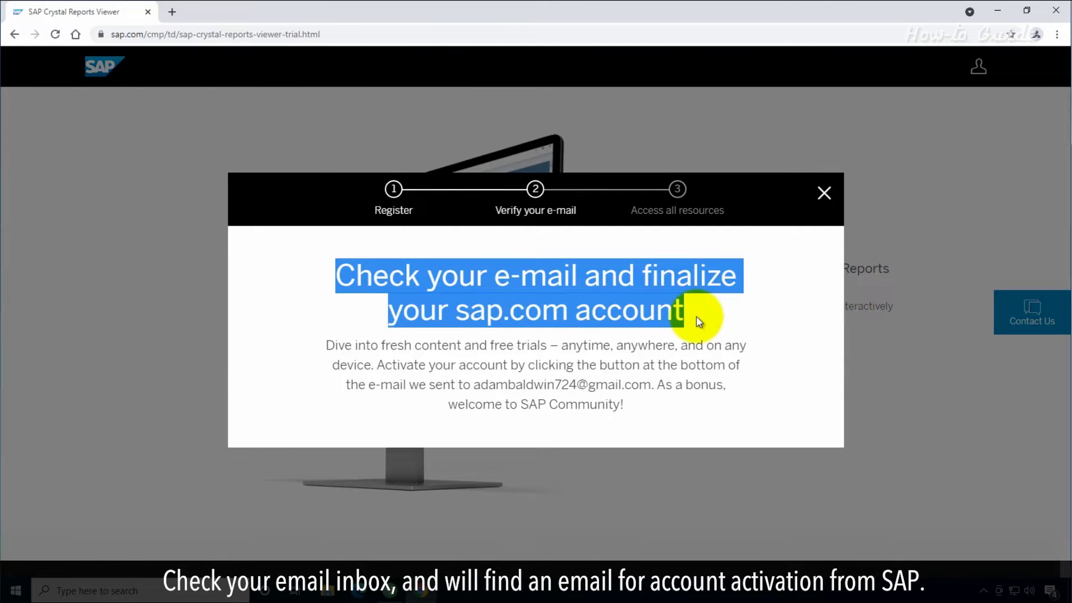
{"action": "left_click", "coordinate": [697, 316]}
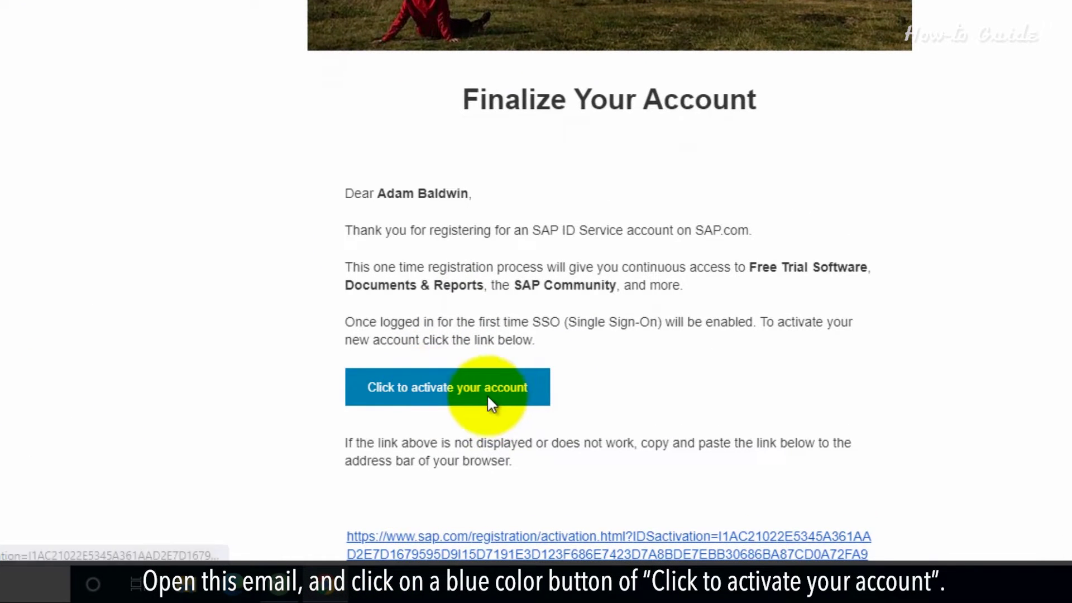
- Activate the SAP account from the 'Activate Your Account for SAP.com' e-mail link
{"action": "left_click", "coordinate": [485, 391]}
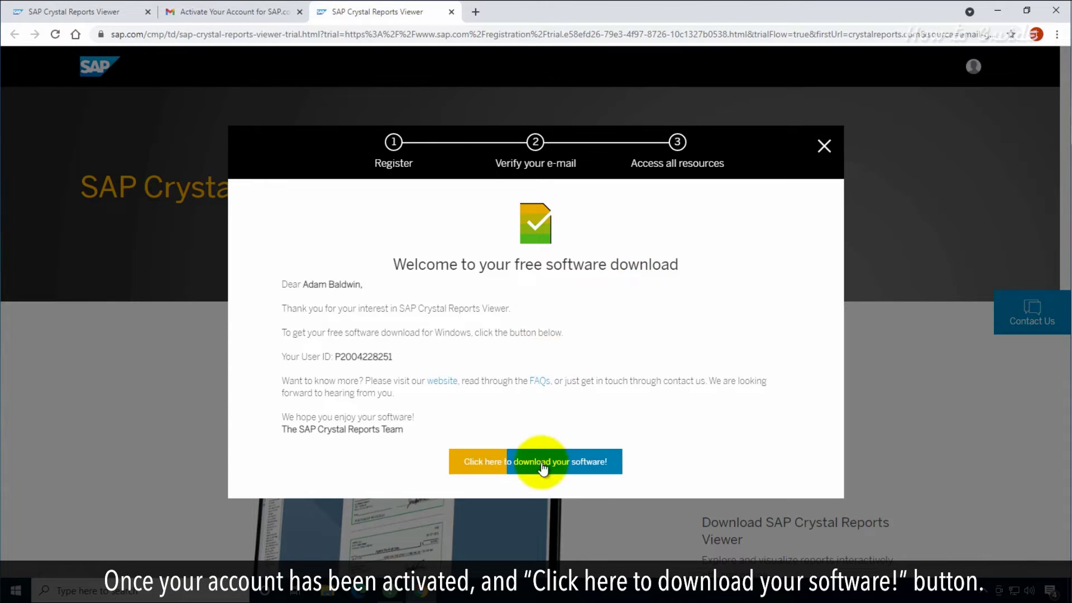
- Download CRV202001_0-70003097.EXE and save it to the Desktop
{"action": "left_click", "coordinate": [543, 464]}
{"action": "left_click", "coordinate": [42, 73]}
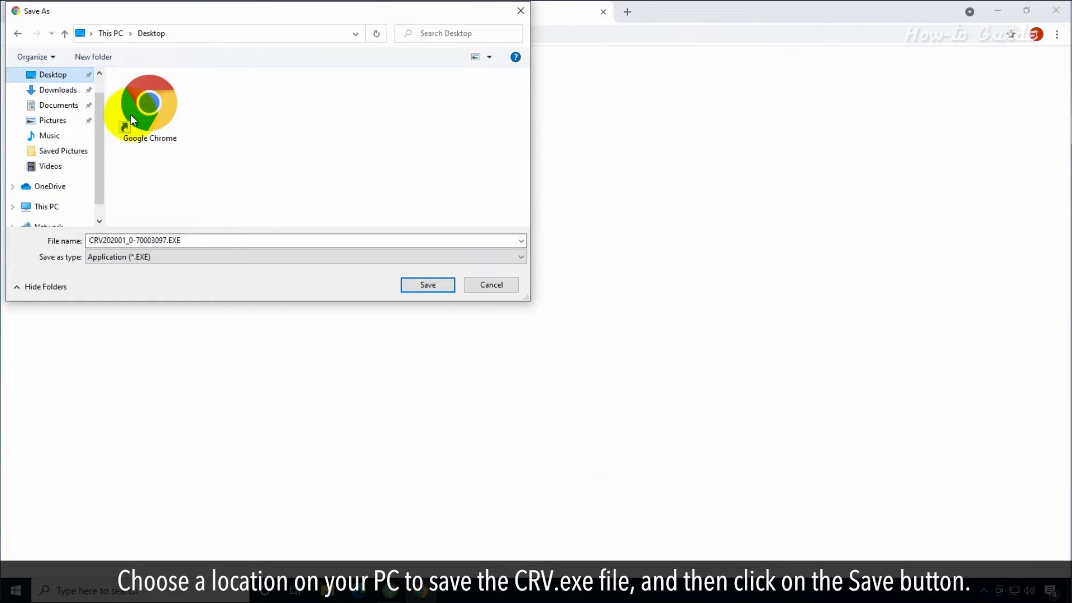
{"action": "left_click", "coordinate": [437, 285]}
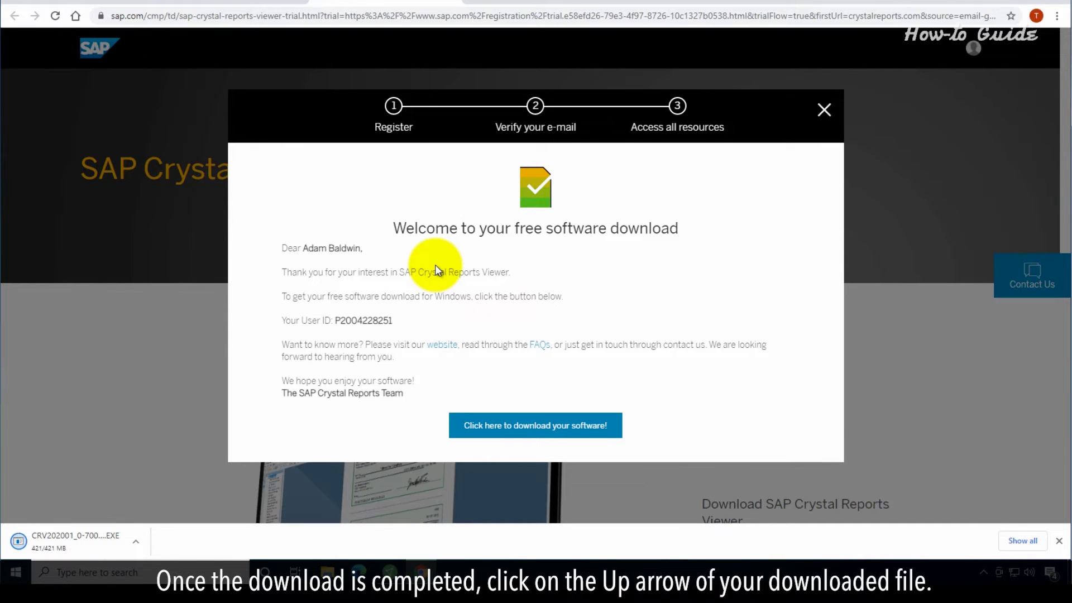
- Show the downloaded CRV202001_0-70003097.EXE in its Desktop folder and run it
{"action": "left_click", "coordinate": [136, 542]}
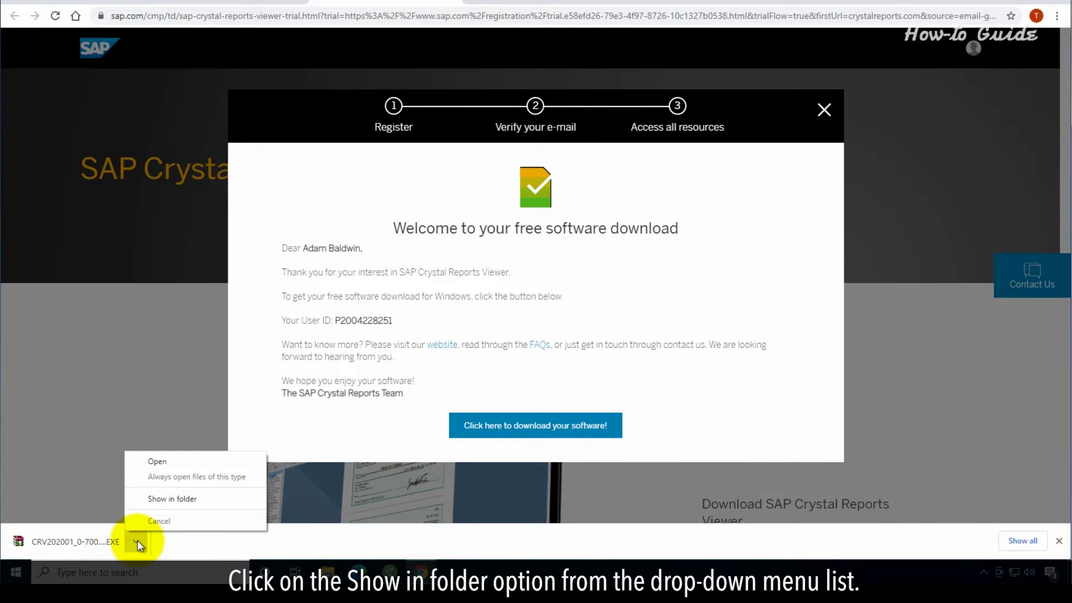
{"action": "left_click", "coordinate": [178, 499]}
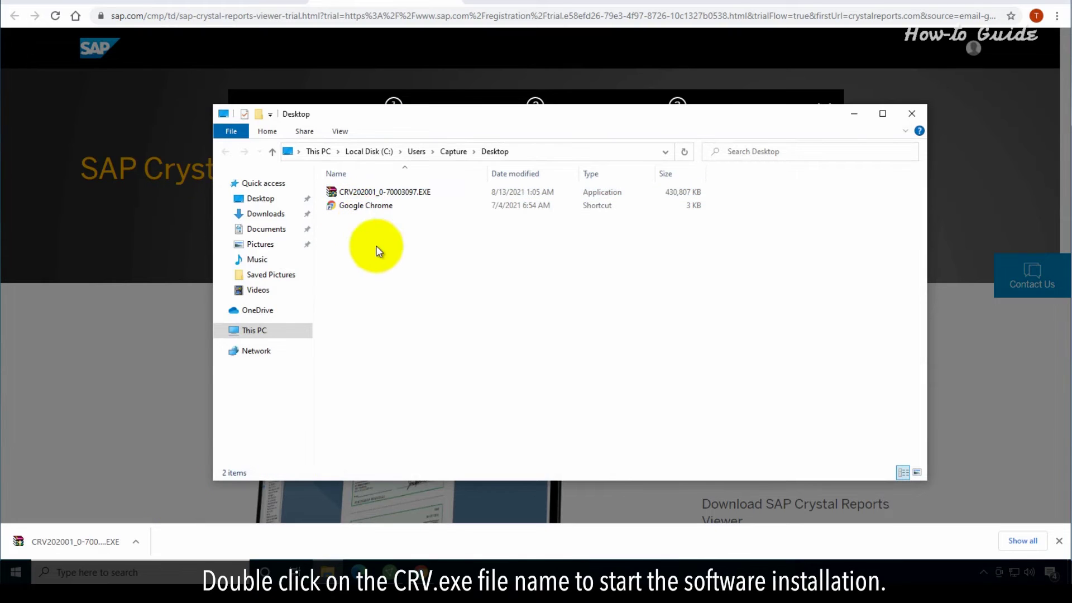
{"action": "left_click", "coordinate": [384, 193]}
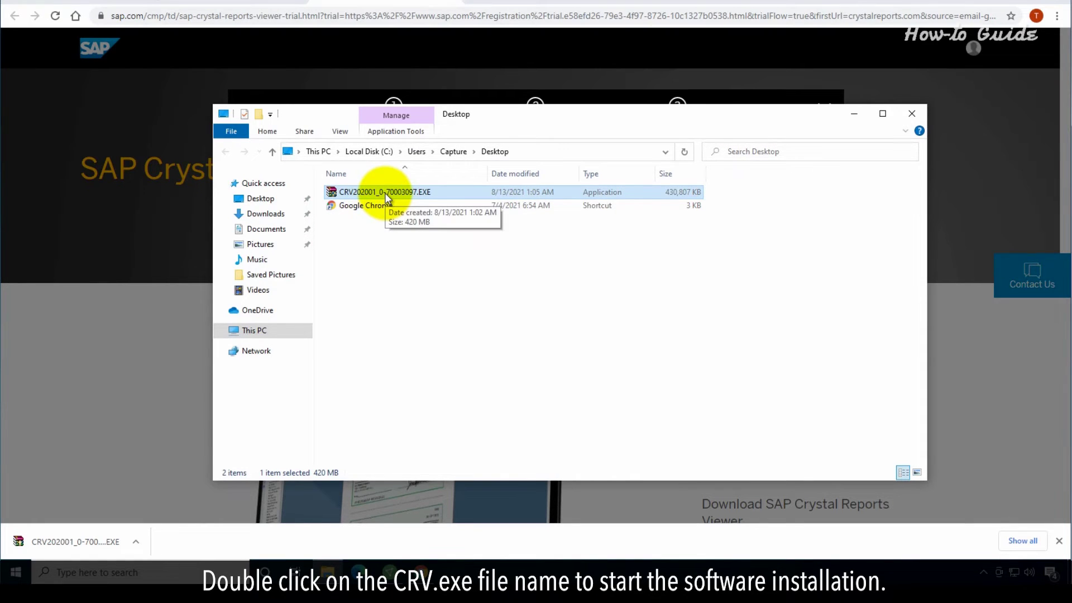
{"action": "double_click", "coordinate": [385, 193]}
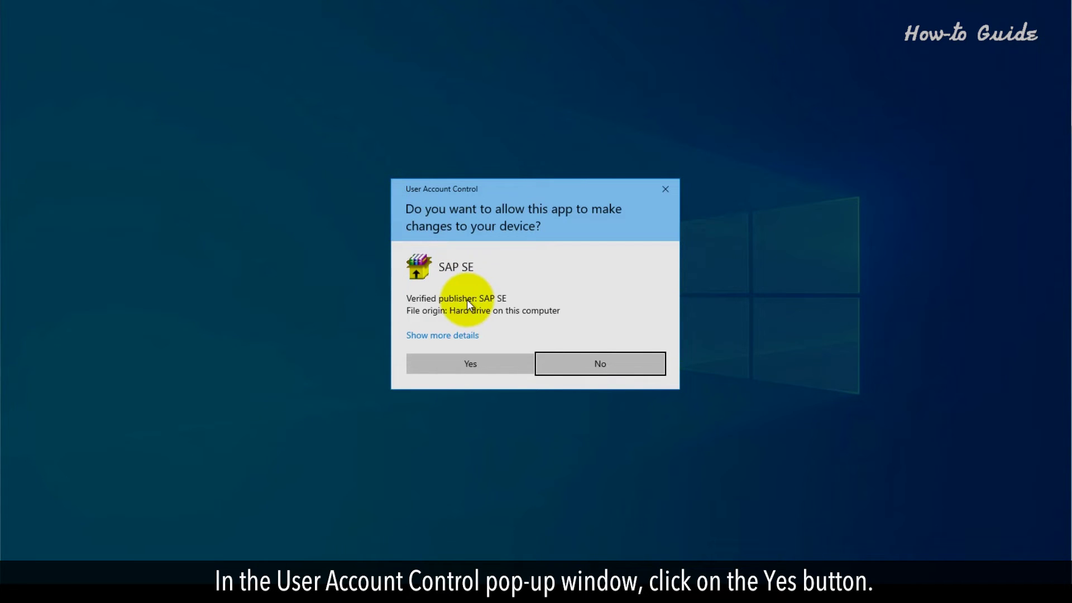
- Install Crystal Reports 2020 viewer SP1 with English setup language and language package
{"action": "left_click", "coordinate": [468, 365]}
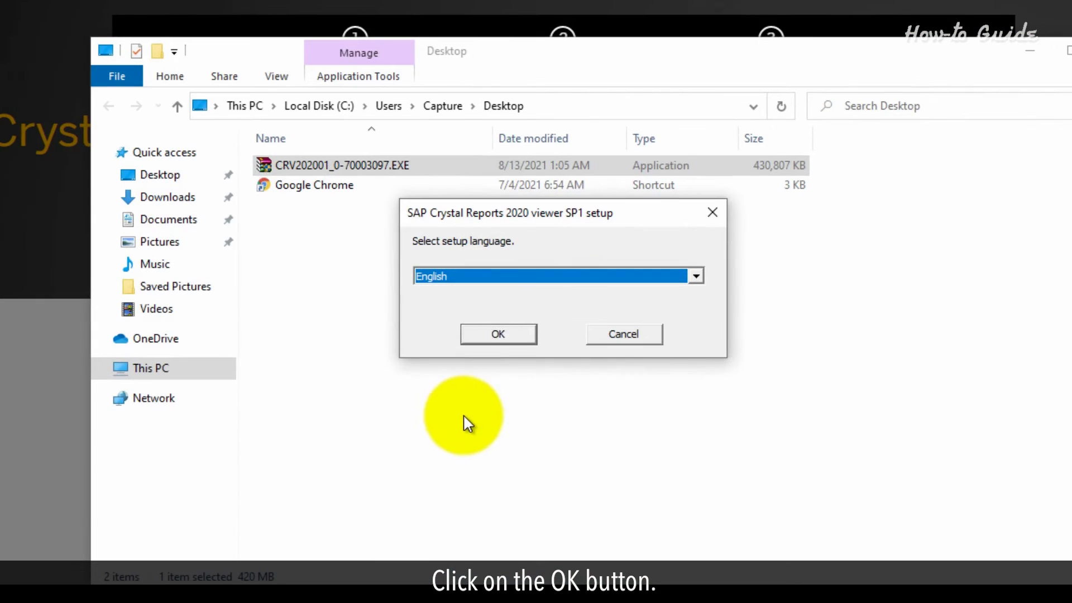
{"action": "left_click", "coordinate": [504, 336]}
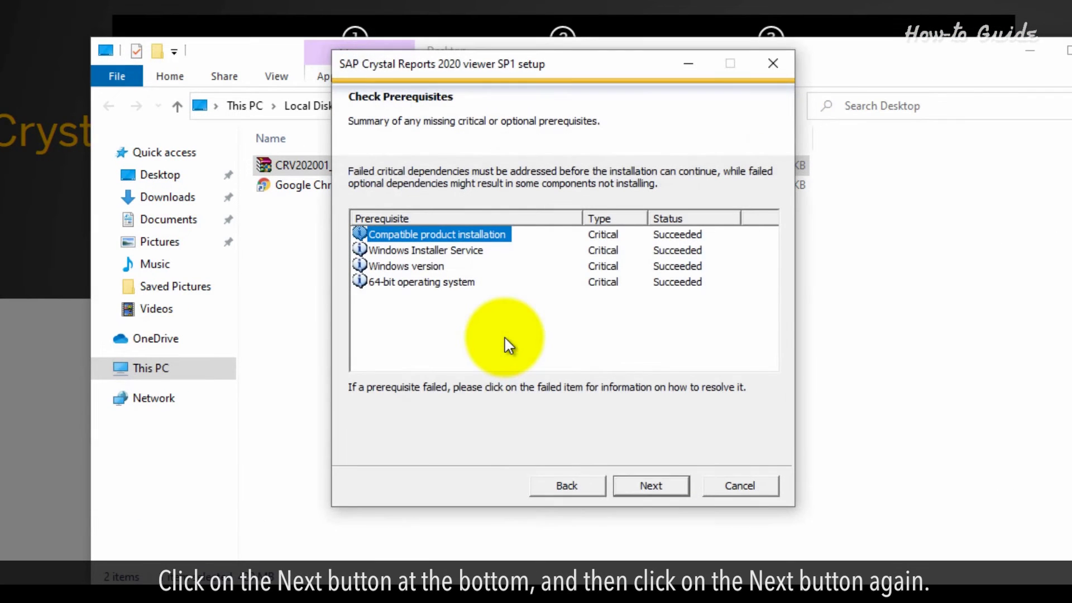
{"action": "left_click", "coordinate": [646, 484]}
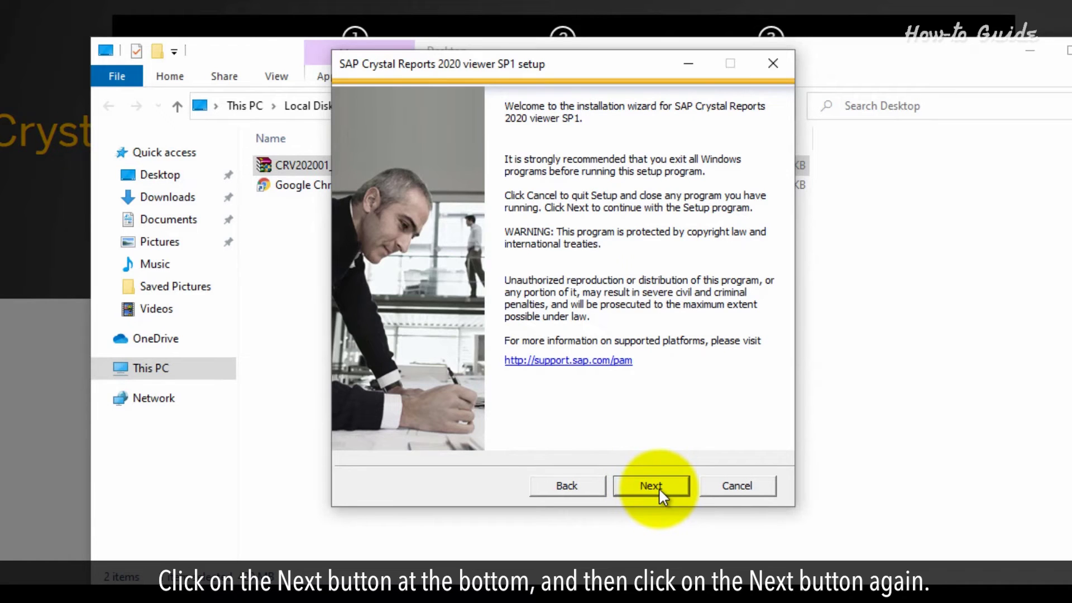
{"action": "left_click", "coordinate": [658, 487]}
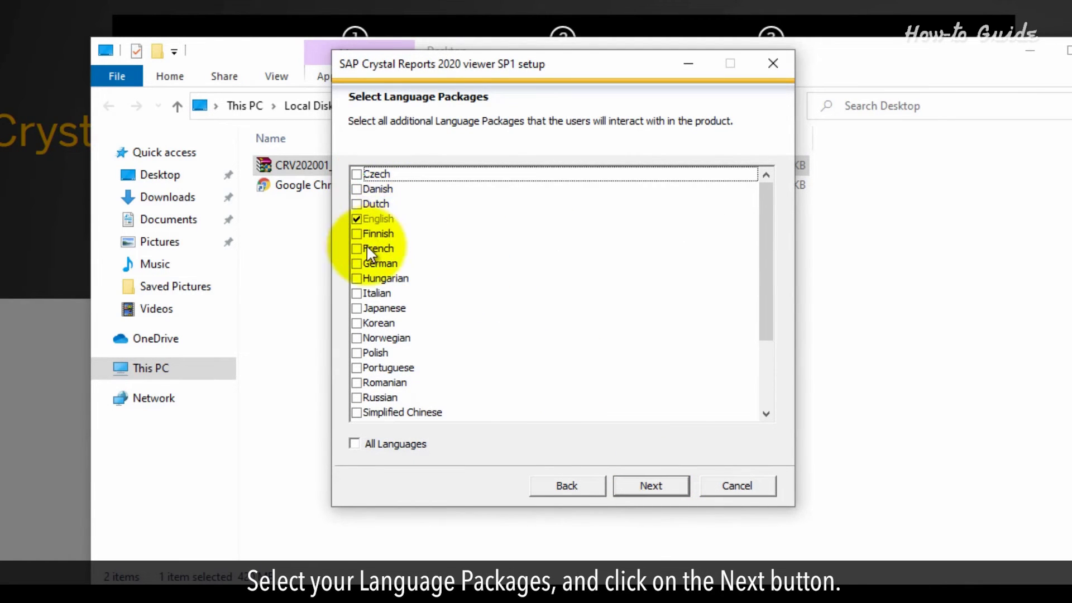
{"action": "left_click", "coordinate": [632, 485]}
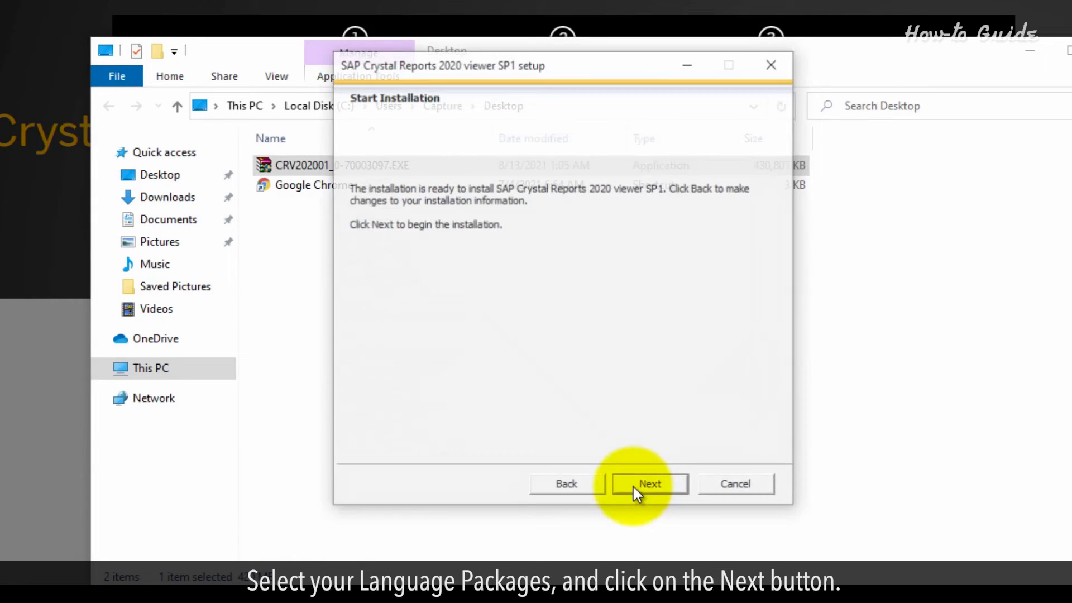
{"action": "left_click", "coordinate": [643, 483]}
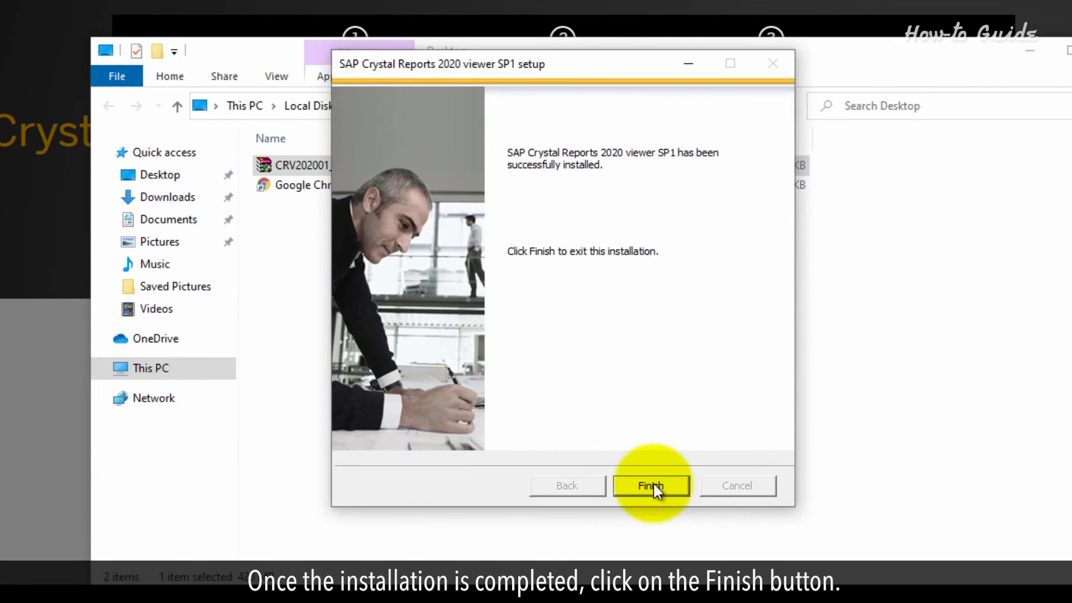
{"action": "left_click", "coordinate": [652, 483]}
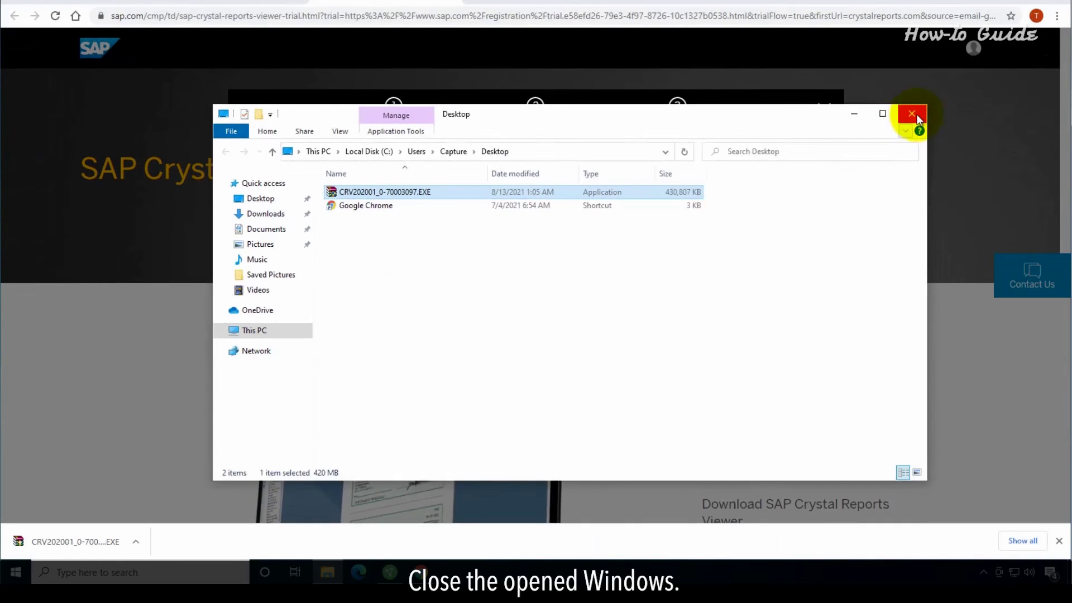
- Close File Explorer, the download welcome popup and Chrome to reveal the desktop
{"action": "left_click", "coordinate": [910, 118]}
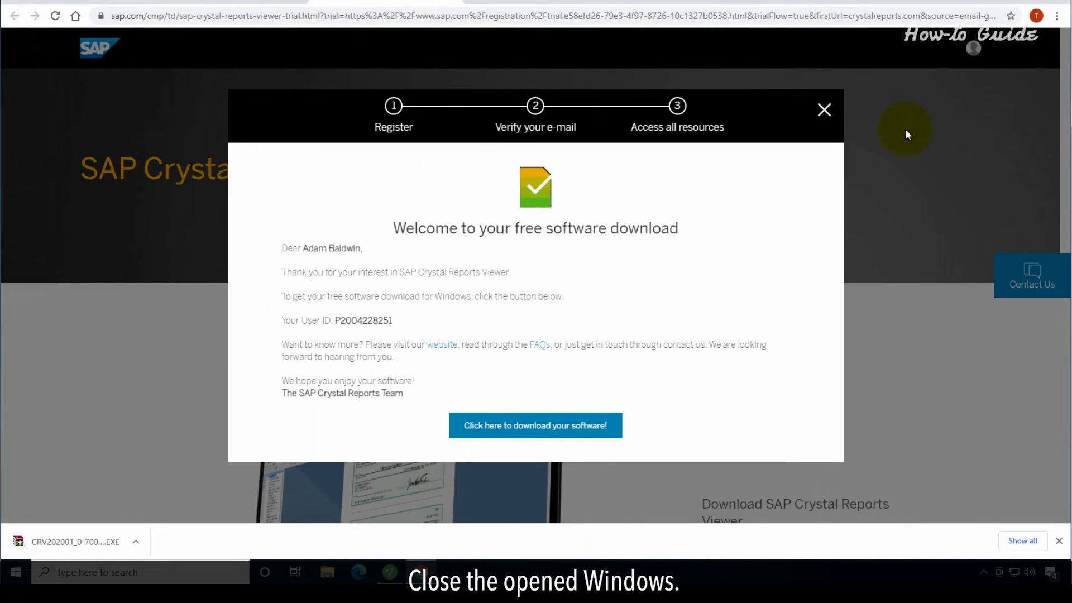
{"action": "left_click", "coordinate": [825, 111]}
{"action": "left_click", "coordinate": [1057, 5]}
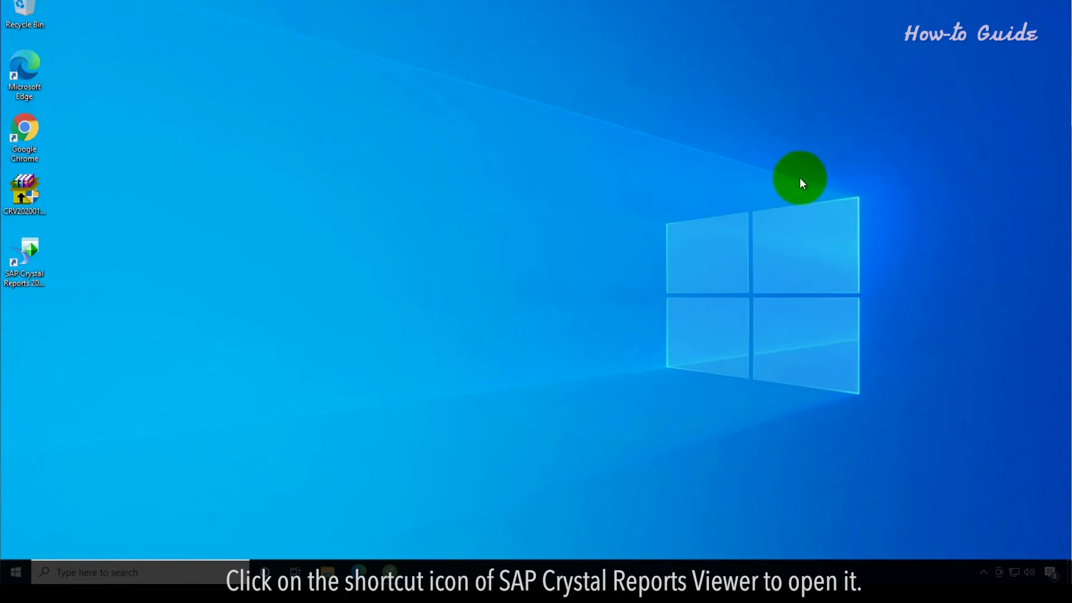
- Launch the viewer from its desktop shortcut and accept the End User License Agreement
{"action": "double_click", "coordinate": [33, 249]}
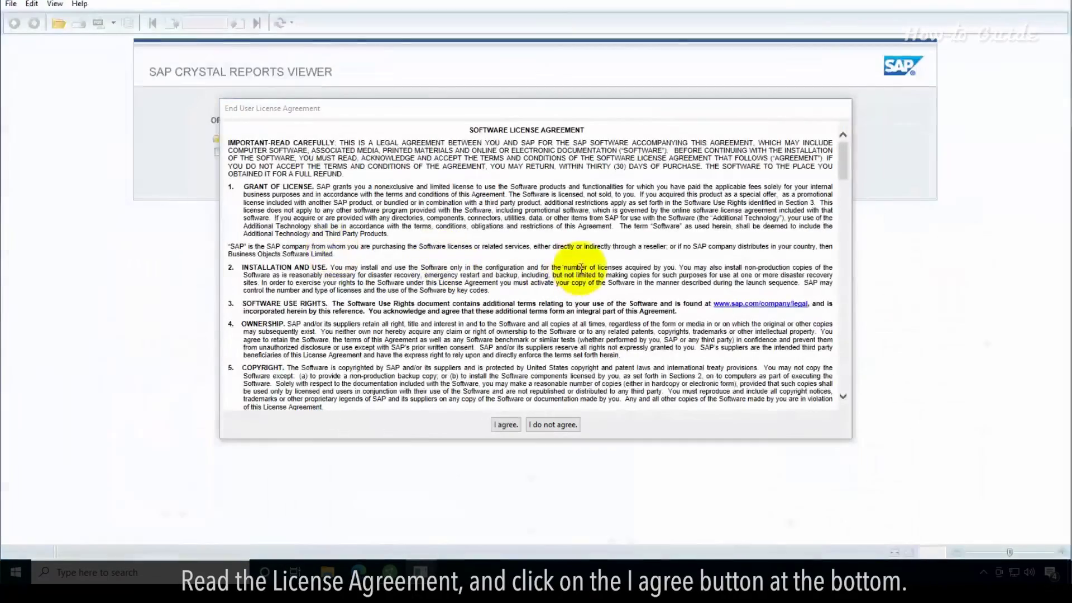
{"action": "left_click_drag", "start_coordinate": [843, 162], "coordinate": [826, 375]}
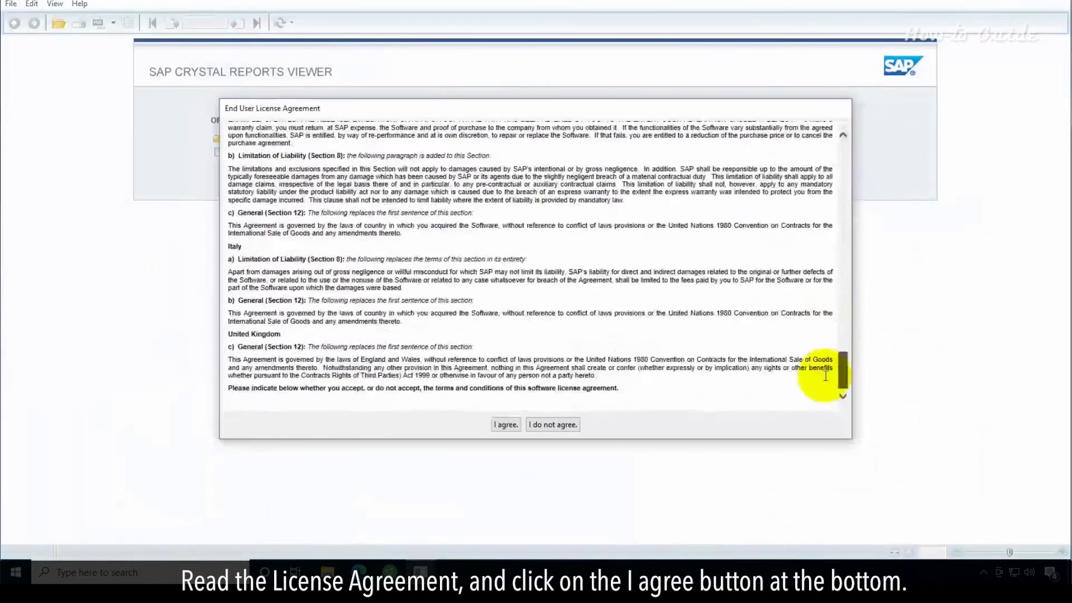
{"action": "left_click", "coordinate": [504, 426]}
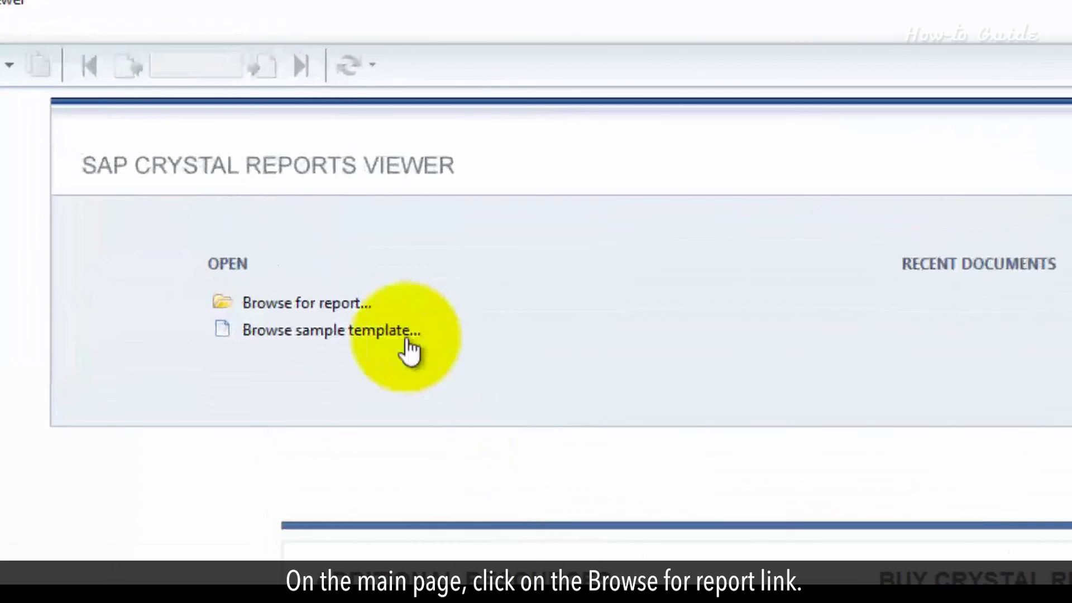
- Open Bonus.rpt from the RPT_Samples_Files folder via Browse for report
{"action": "left_click", "coordinate": [313, 303]}
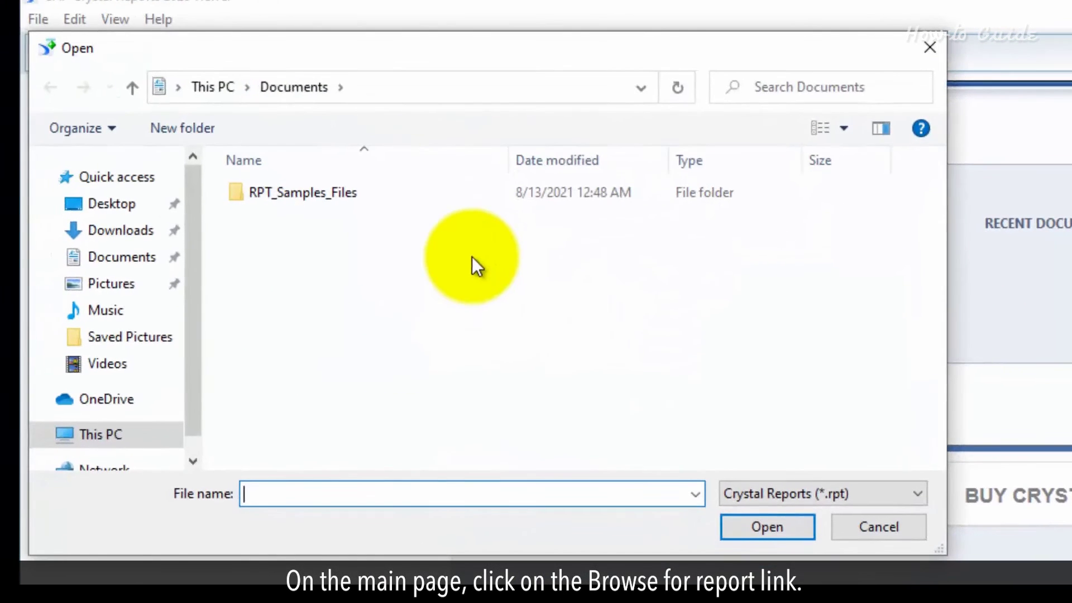
{"action": "double_click", "coordinate": [347, 191]}
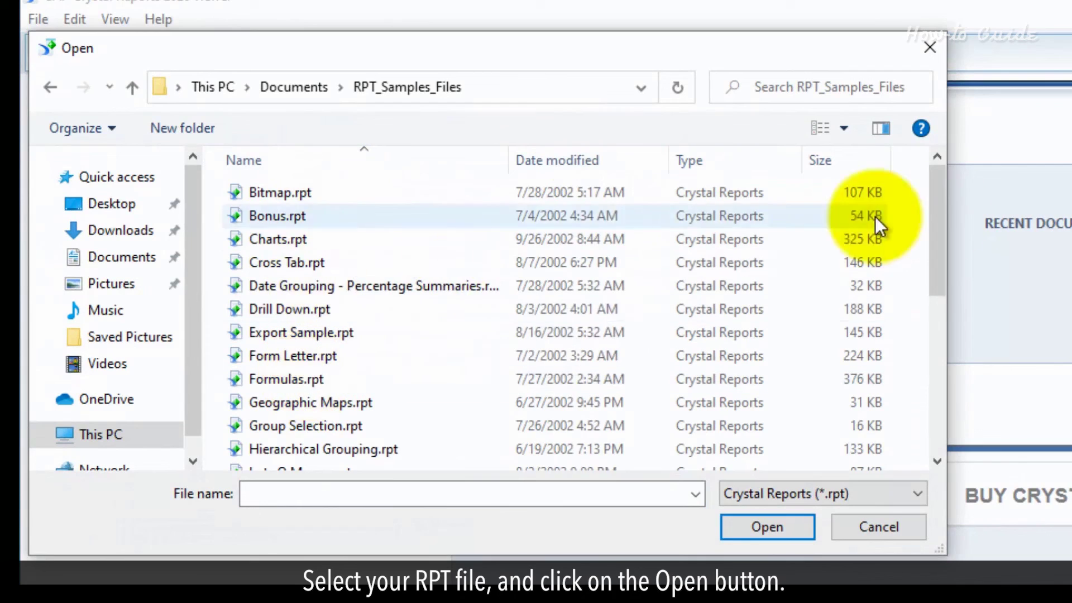
{"action": "left_click", "coordinate": [280, 224]}
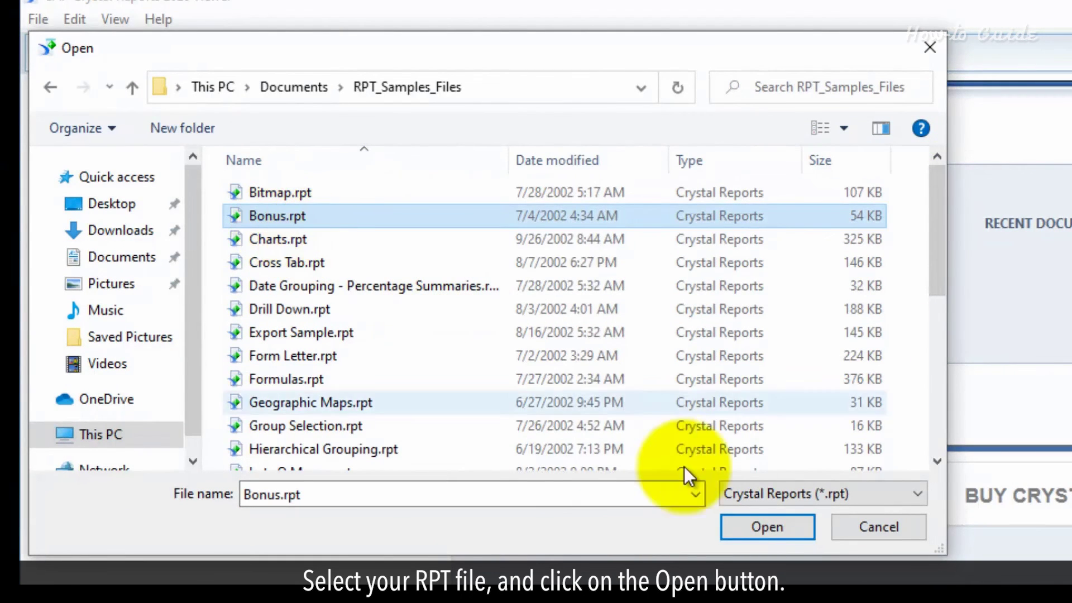
{"action": "left_click", "coordinate": [767, 525]}
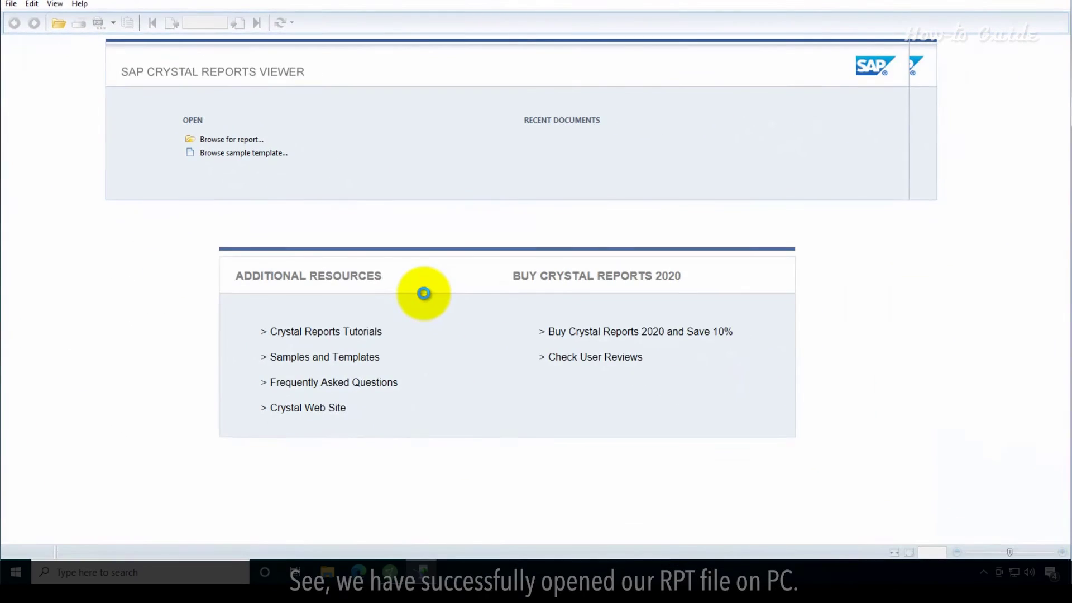